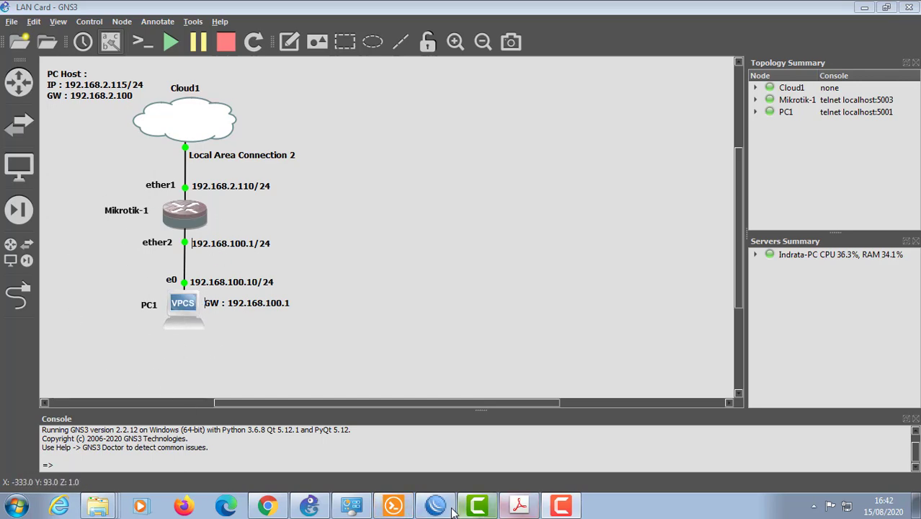
Switch to the Solar-PuTTY console of PC1 and display its IP configuration with show ip all
{"action": "left_click", "coordinate": [394, 504]}
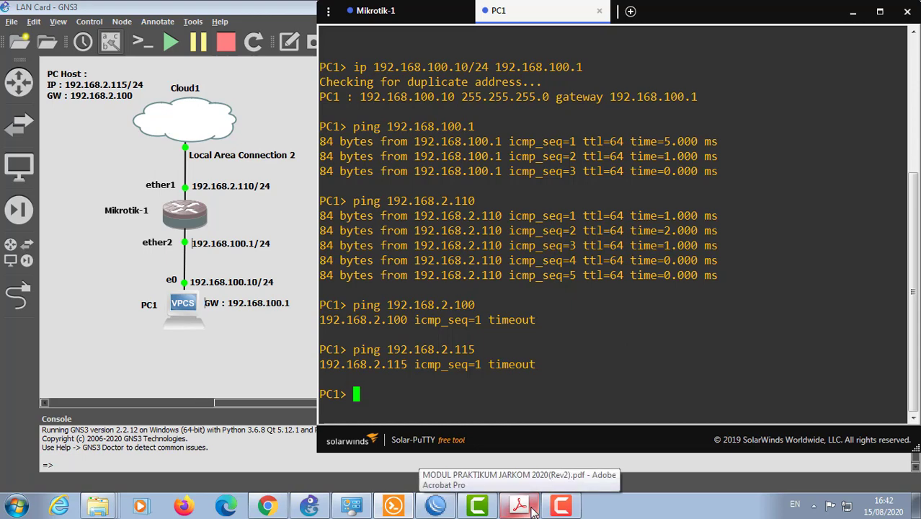
{"action": "type", "text": "show ip all"}
{"action": "key", "text": "Return"}
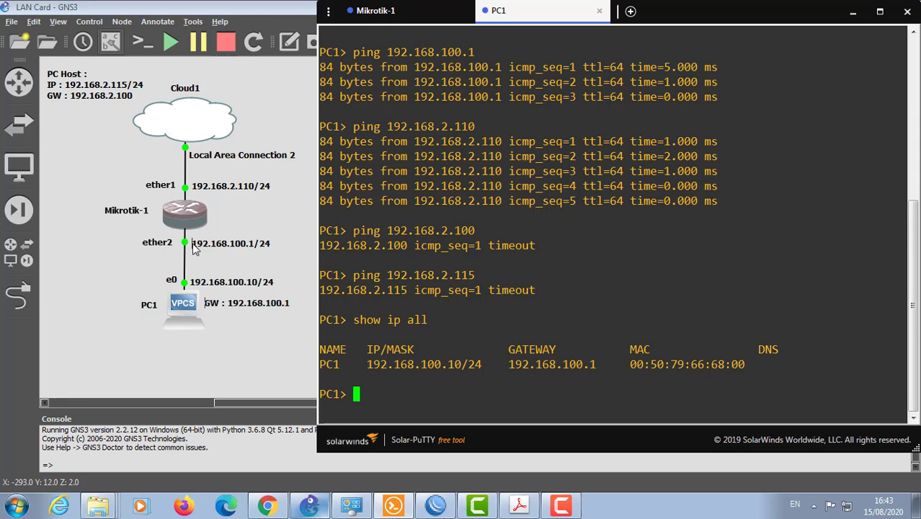
Ping PC1's gateway, the router's ether2 address 192.168.100.1, from the PC1 console
{"action": "type", "text": "p"}
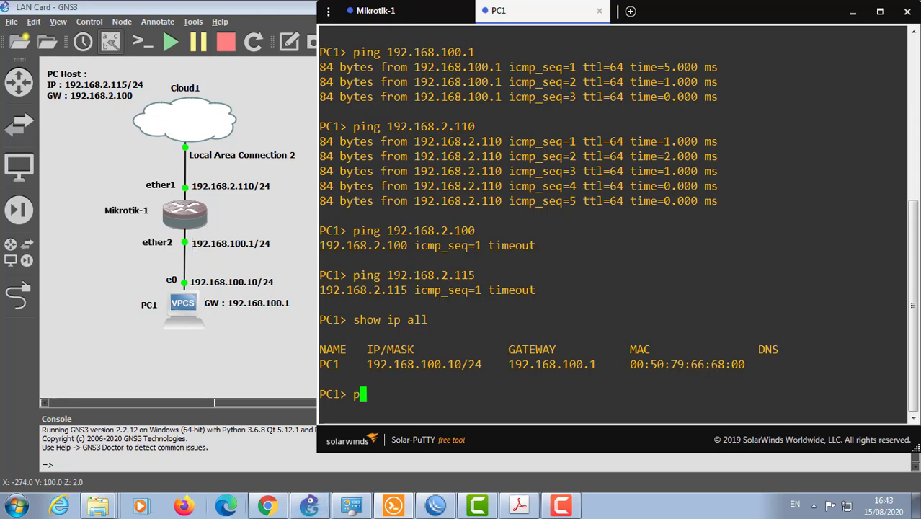
{"action": "type", "text": "ing 192"}
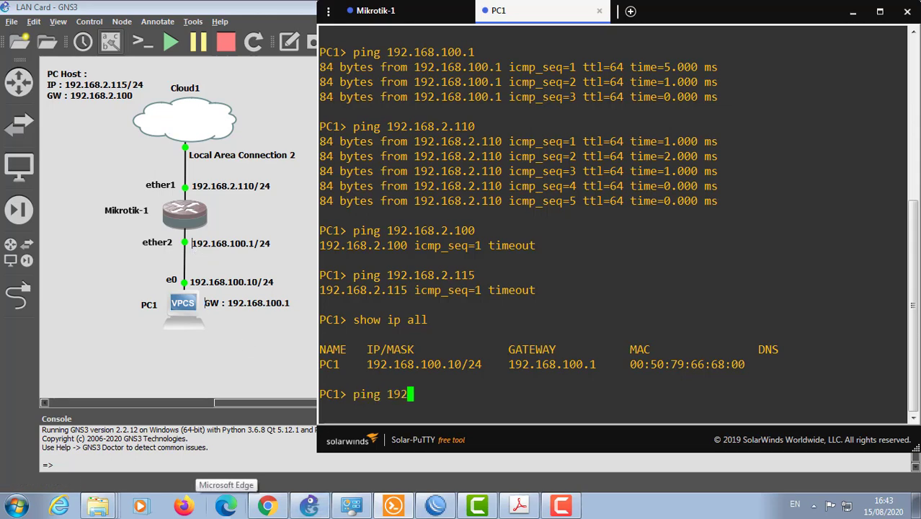
{"action": "type", "text": ".168.100.1"}
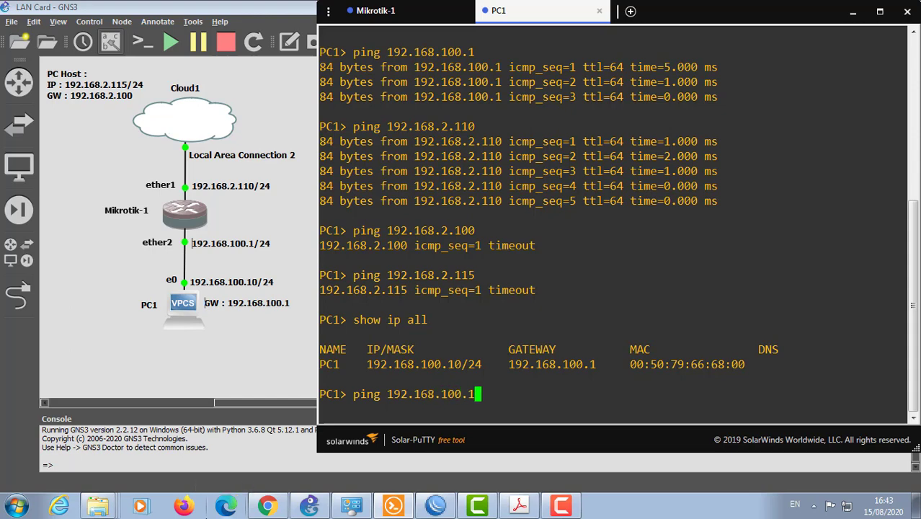
{"action": "key", "text": "Return"}
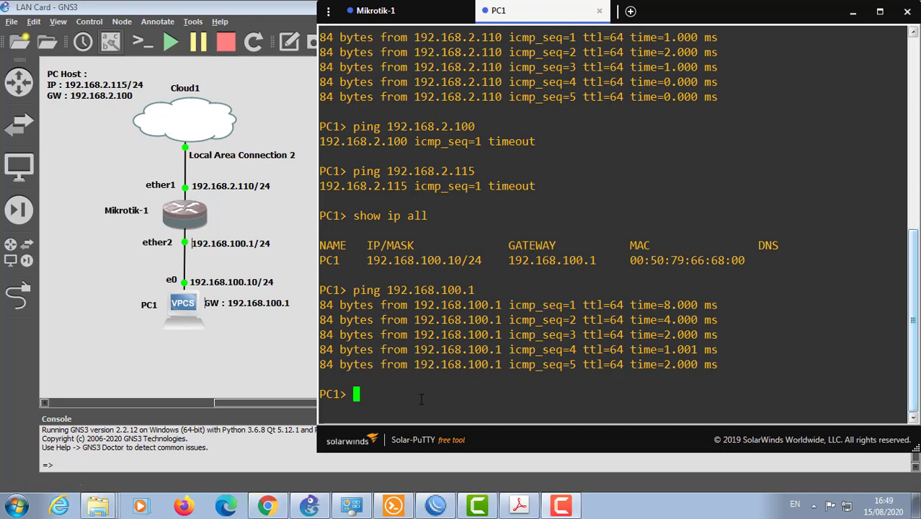
Ping the router's ether1 address 192.168.2.110 from the PC1 console
{"action": "type", "text": "ping 192.168.2.11"}
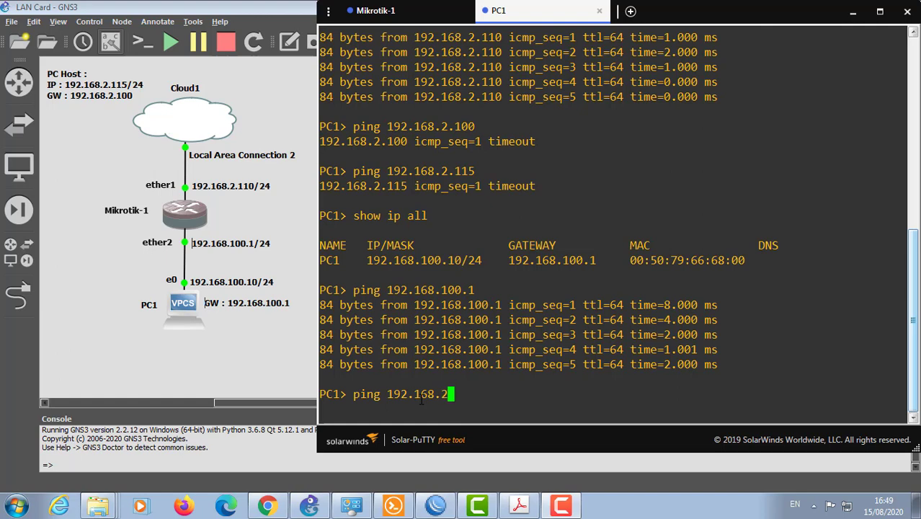
{"action": "type", "text": "0"}
{"action": "key", "text": "Return"}
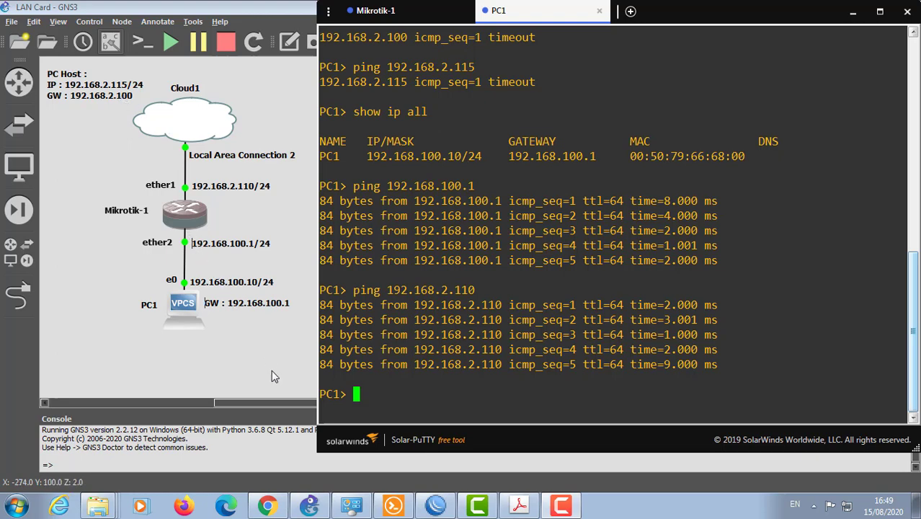
Ping the host PC at 192.168.2.115 from PC1, reusing the previous ping command
{"action": "key", "text": "Up"}
{"action": "key", "text": "BackSpace"}
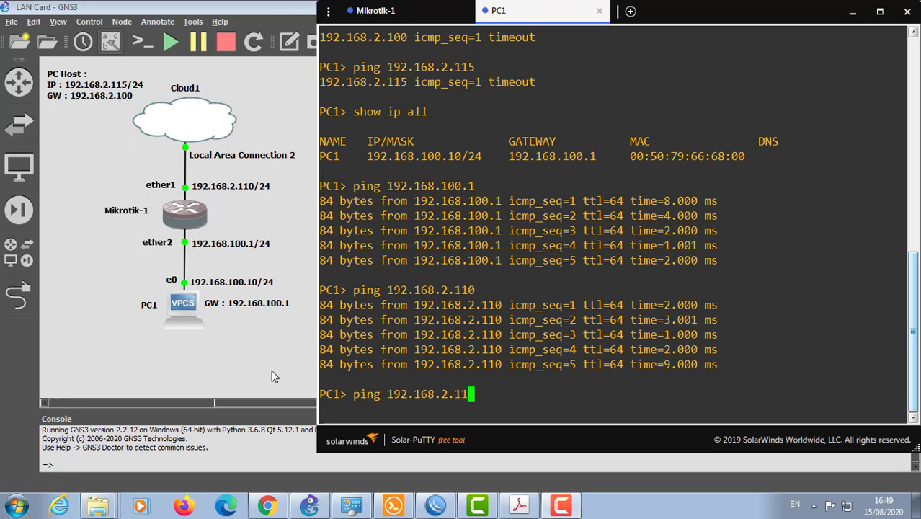
{"action": "type", "text": "5"}
{"action": "key", "text": "Return"}
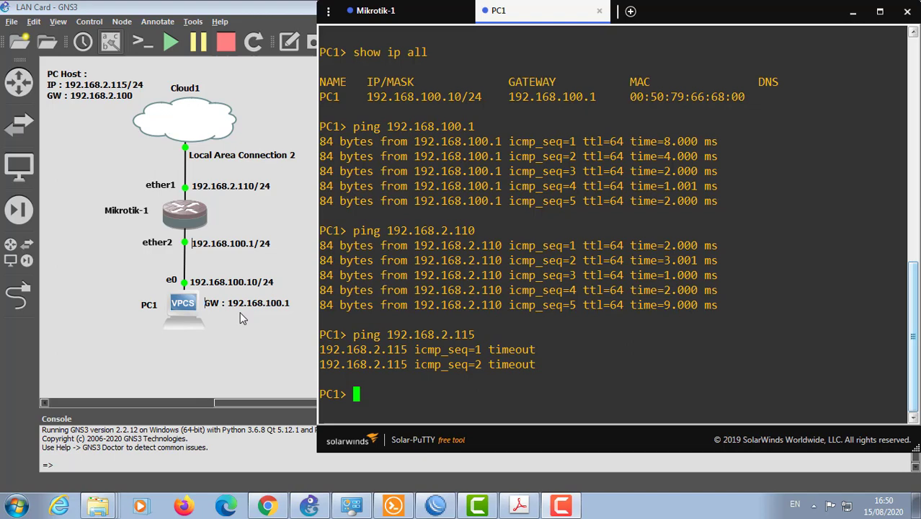
List the commands available in the PC1 console with the ? help command
{"action": "type", "text": "?"}
{"action": "key", "text": "Return"}
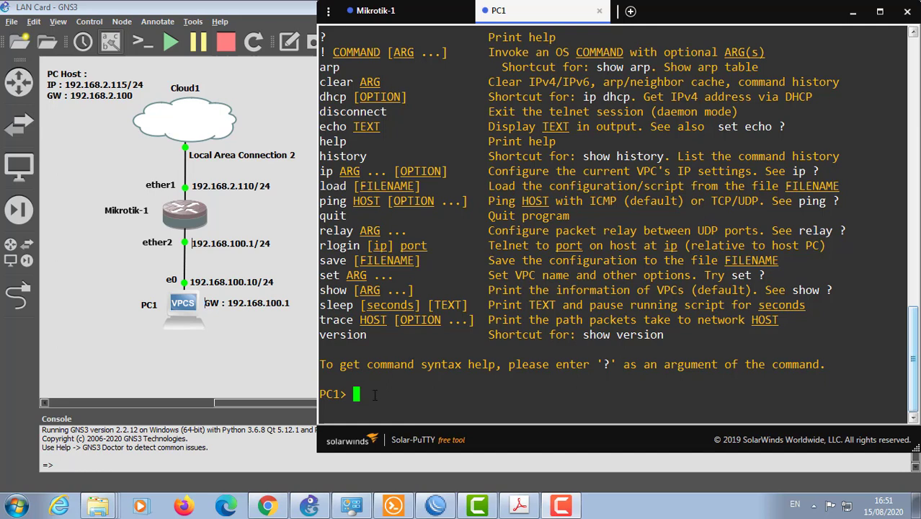
Try to obtain an address for PC1 with ip dhcp and display its IP configuration with show ip all
{"action": "type", "text": "ip d"}
{"action": "key", "text": "BackSpace"}
{"action": "type", "text": "cp"}
{"action": "key", "text": "Return"}
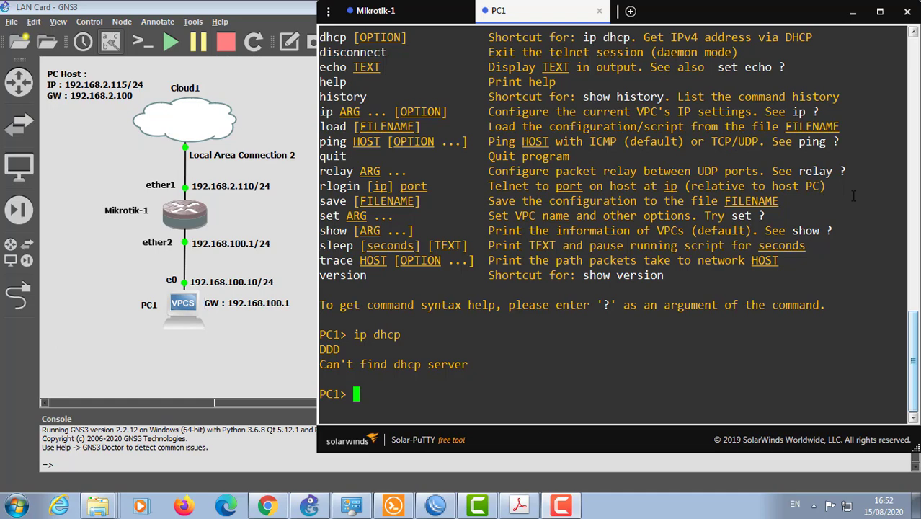
{"action": "type", "text": "show ip all"}
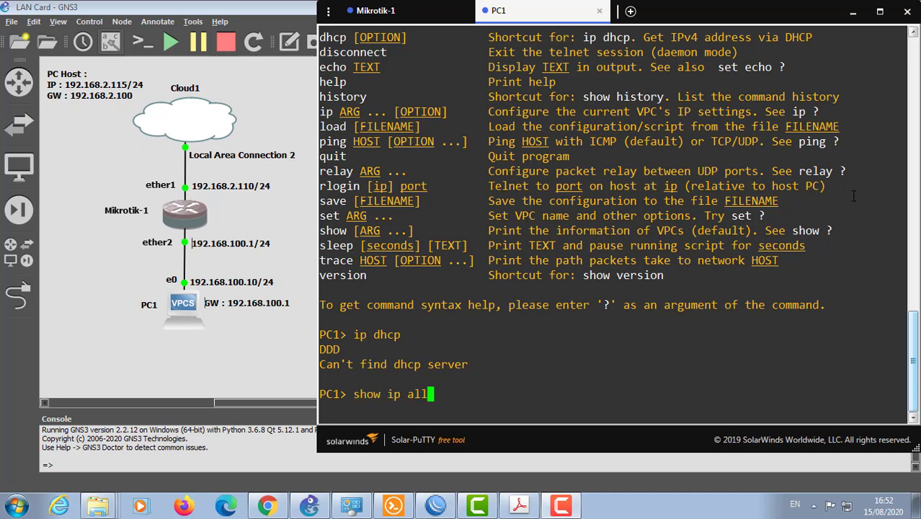
{"action": "key", "text": "Return"}
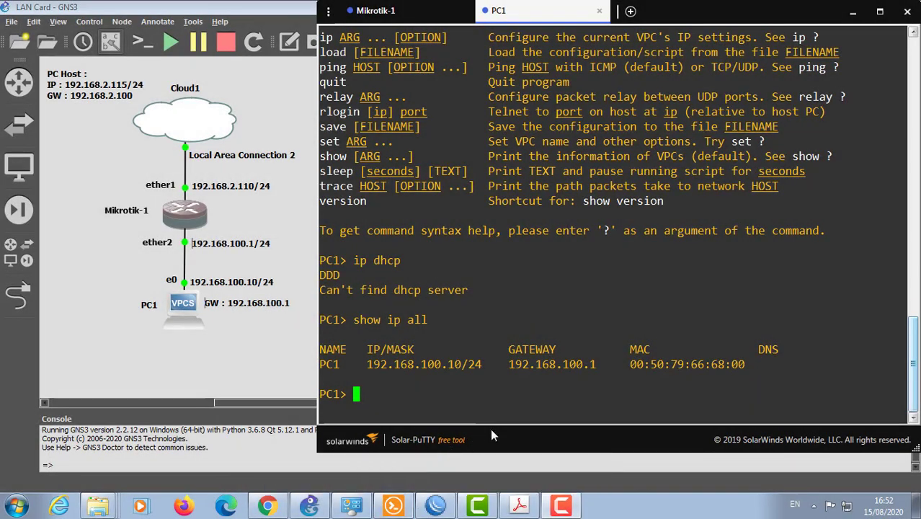
Switch to WinBox and review the ether2 entry in the router's IP address list, closing the list when done
{"action": "mouse_move", "coordinate": [436, 504]}
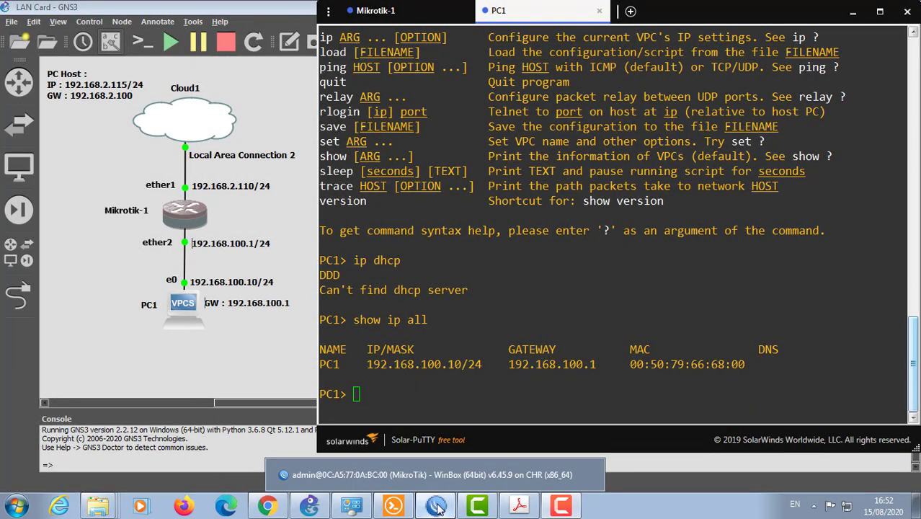
{"action": "left_click", "coordinate": [436, 505]}
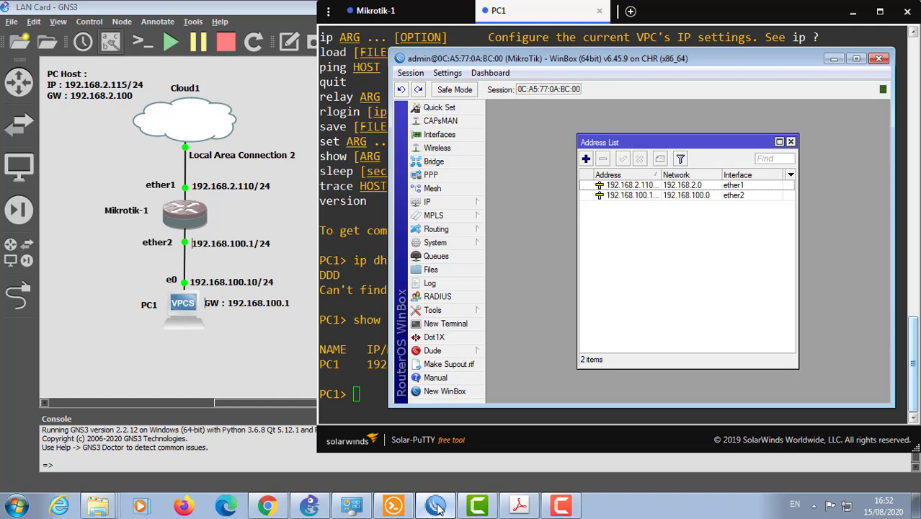
{"action": "left_click", "coordinate": [790, 141]}
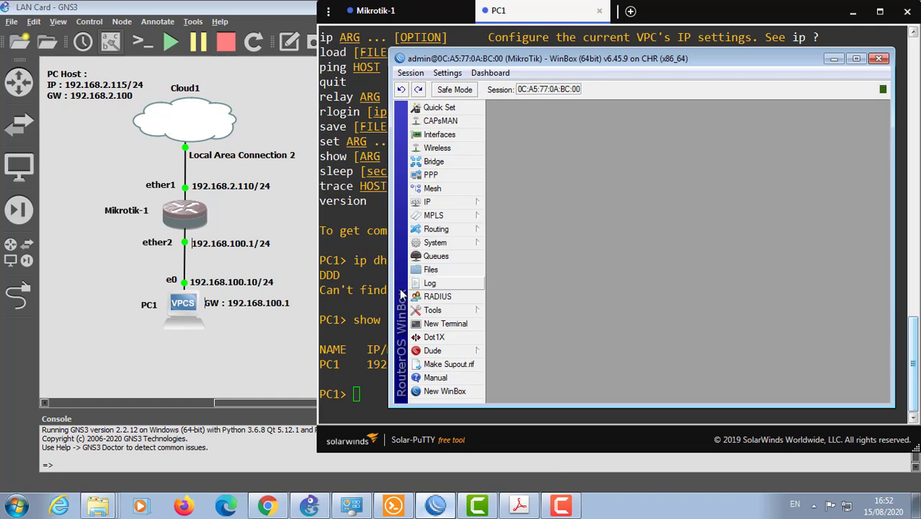
{"action": "left_click", "coordinate": [432, 202]}
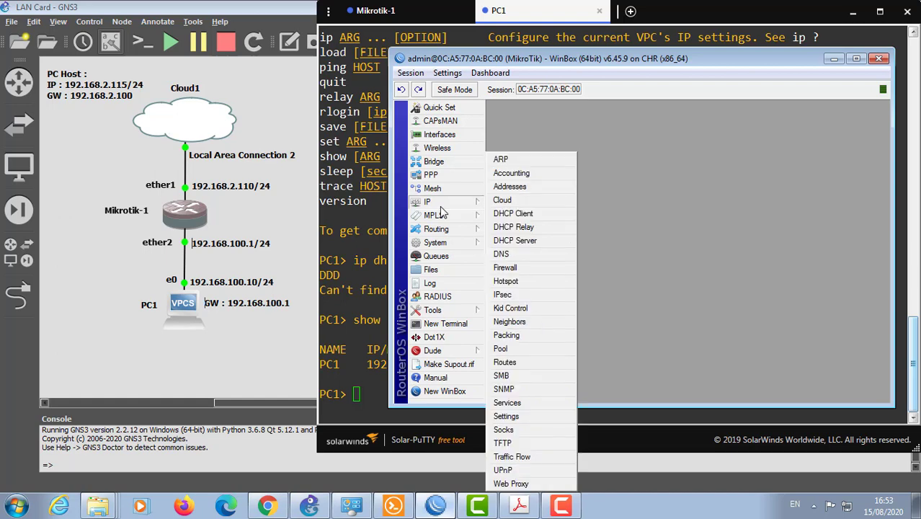
{"action": "left_click", "coordinate": [513, 189]}
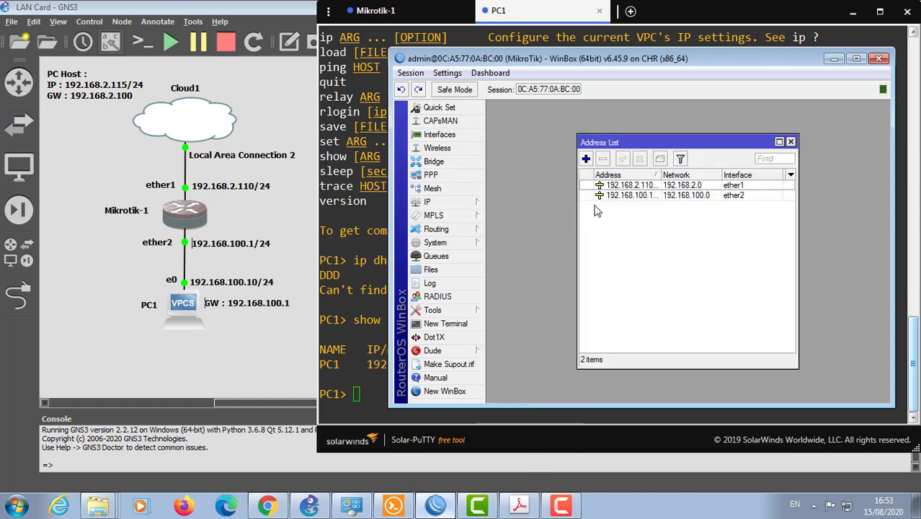
{"action": "double_click", "coordinate": [622, 196]}
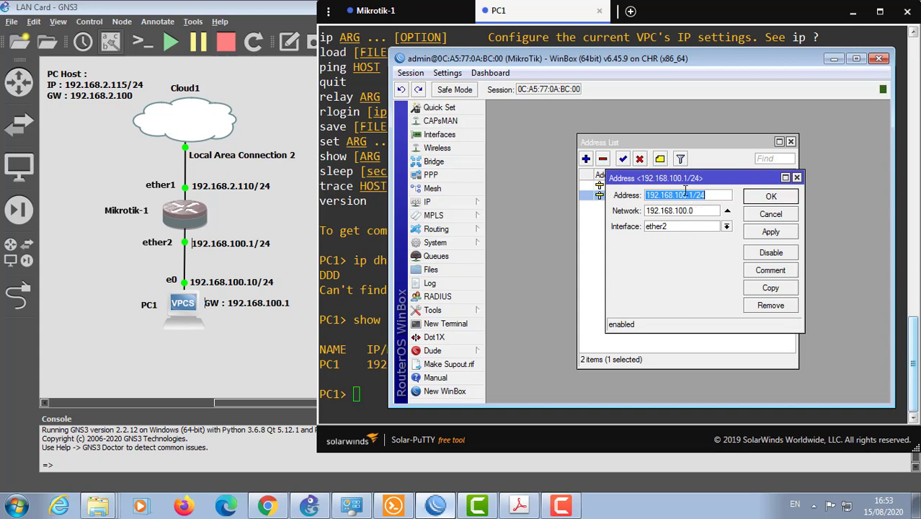
{"action": "left_click", "coordinate": [782, 199]}
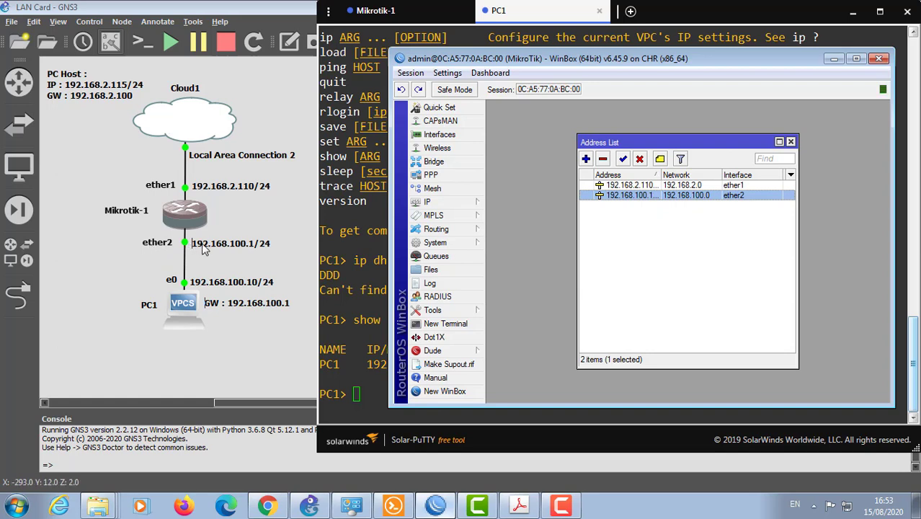
{"action": "left_click", "coordinate": [791, 141]}
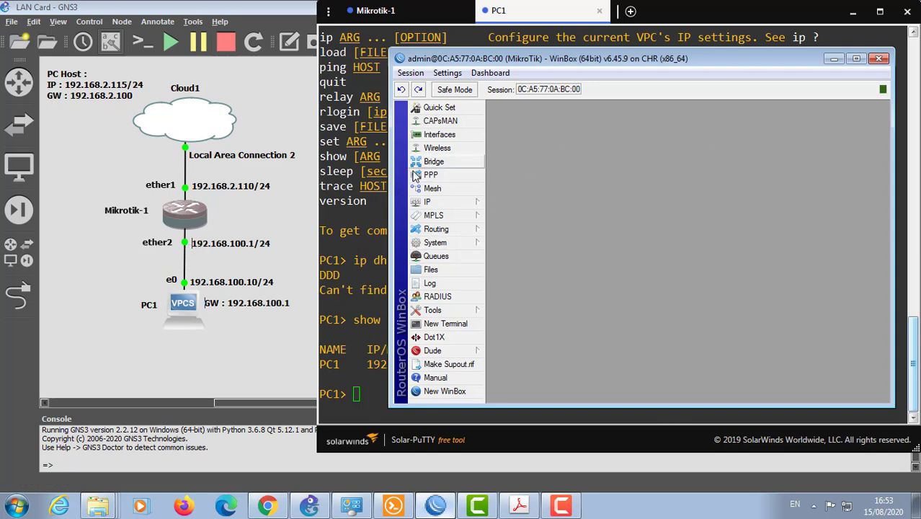
Start DHCP Setup from the router's DHCP server settings and choose ether2 as the DHCP server interface
{"action": "left_click", "coordinate": [431, 202]}
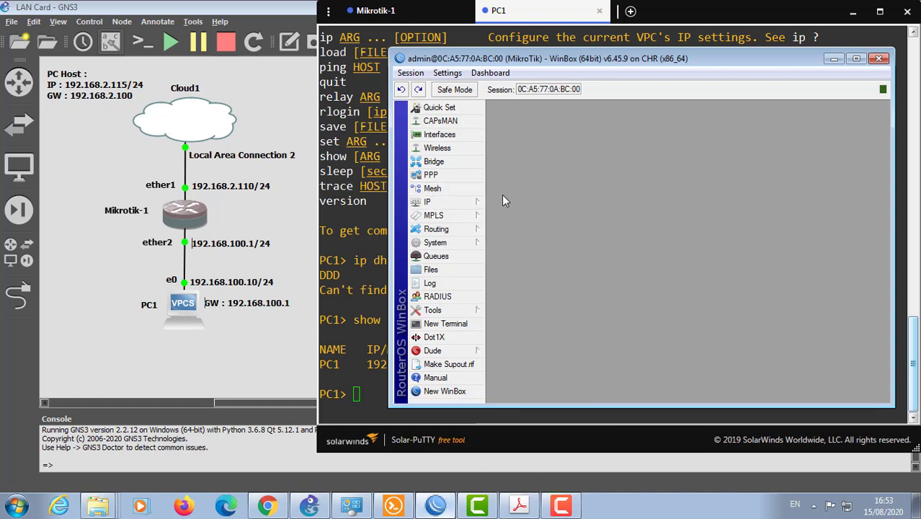
{"action": "left_click", "coordinate": [460, 202]}
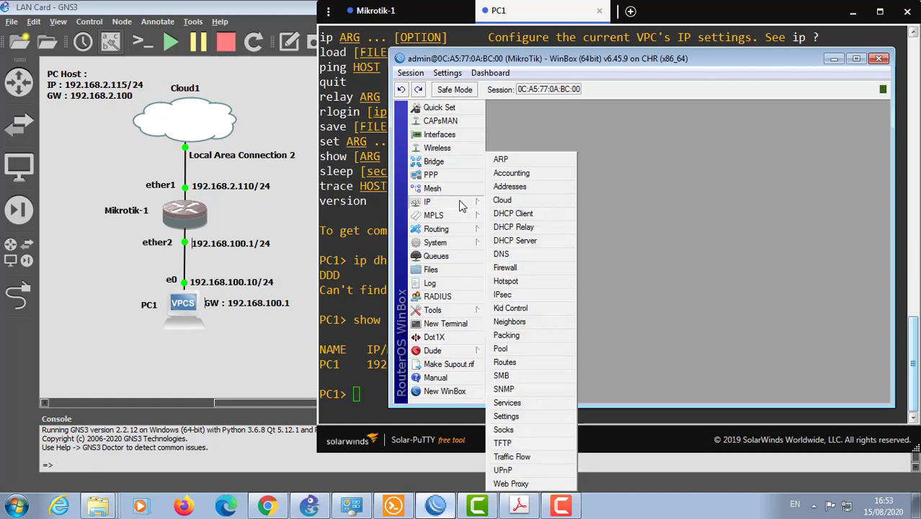
{"action": "left_click", "coordinate": [534, 243]}
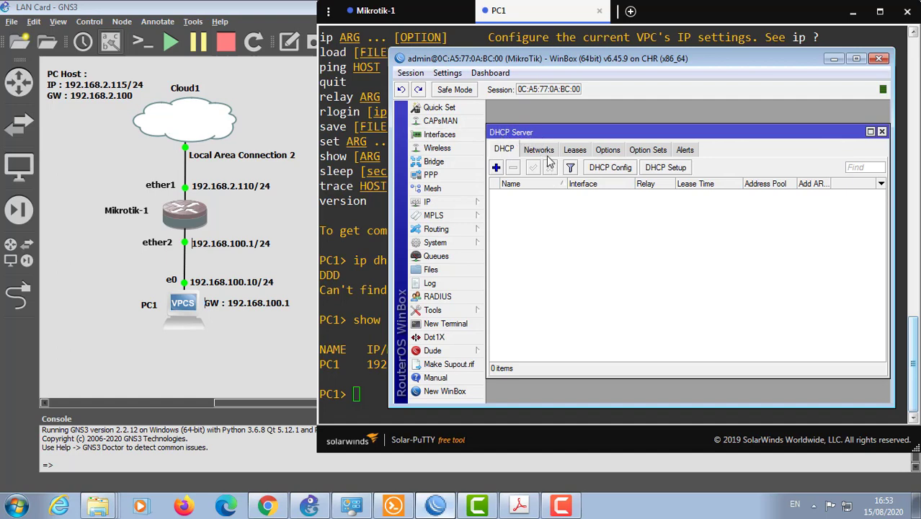
{"action": "left_click", "coordinate": [669, 168]}
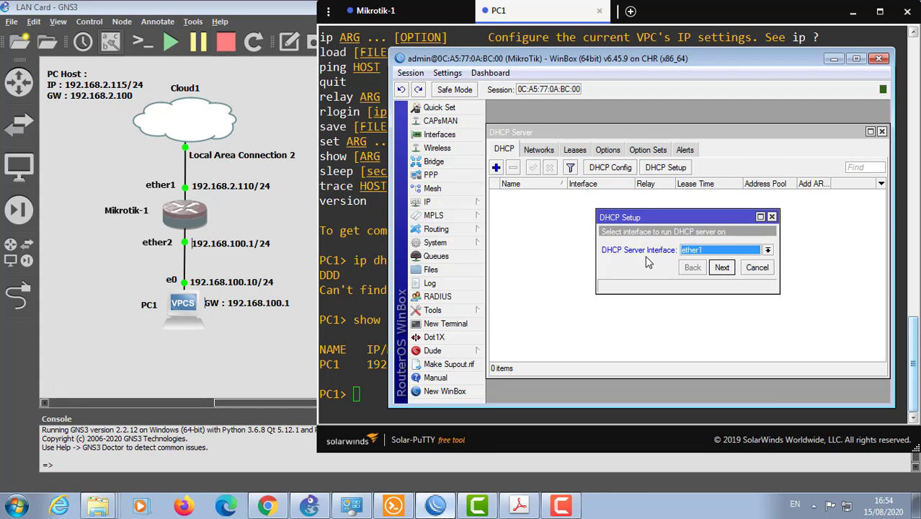
{"action": "left_click", "coordinate": [766, 251]}
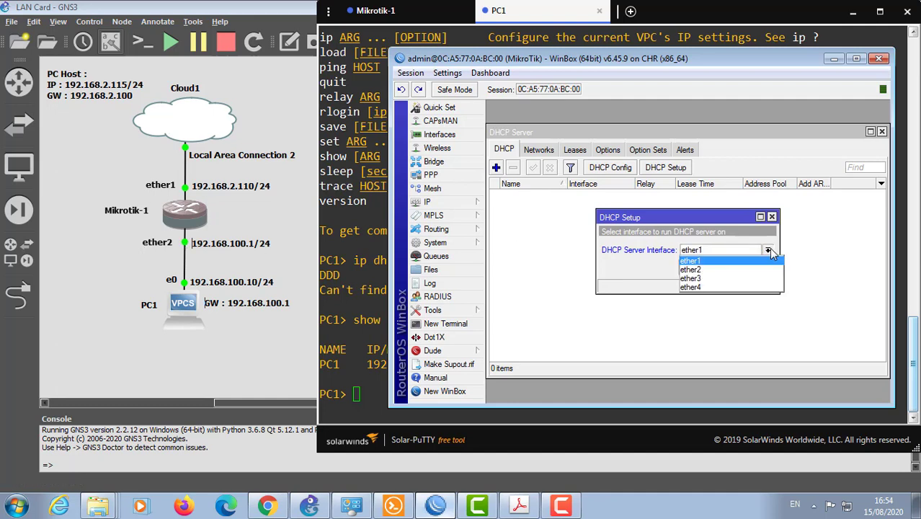
{"action": "left_click", "coordinate": [707, 270]}
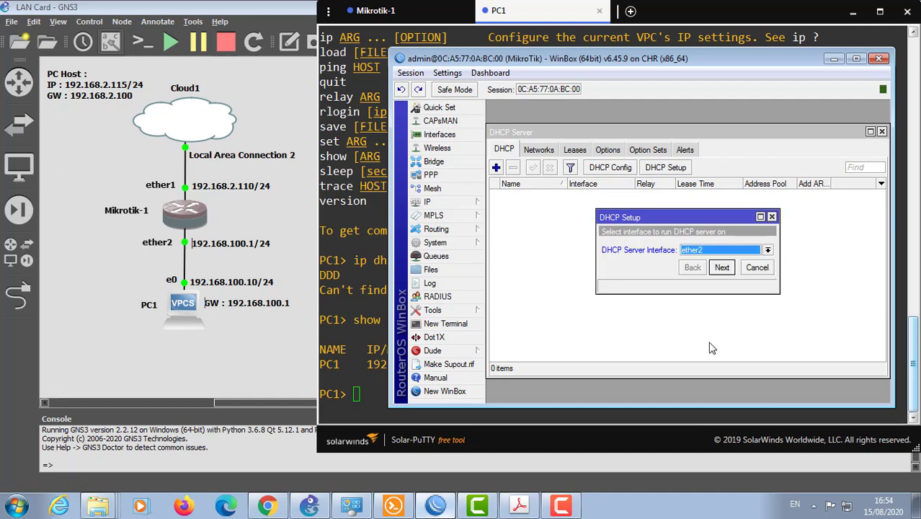
{"action": "left_click", "coordinate": [721, 268]}
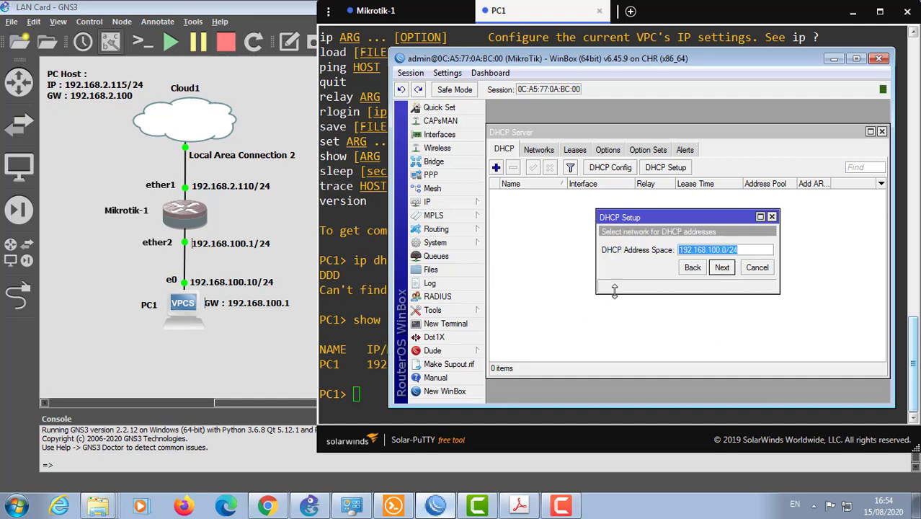
Accept 192.168.100.0/24 as the DHCP address space and 192.168.100.1 as the gateway for the DHCP network
{"action": "left_click", "coordinate": [742, 249]}
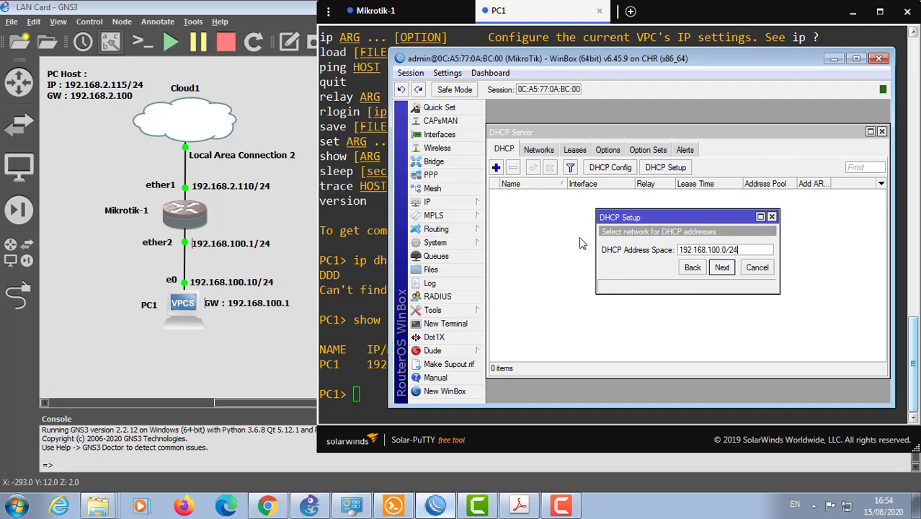
{"action": "left_click", "coordinate": [721, 267]}
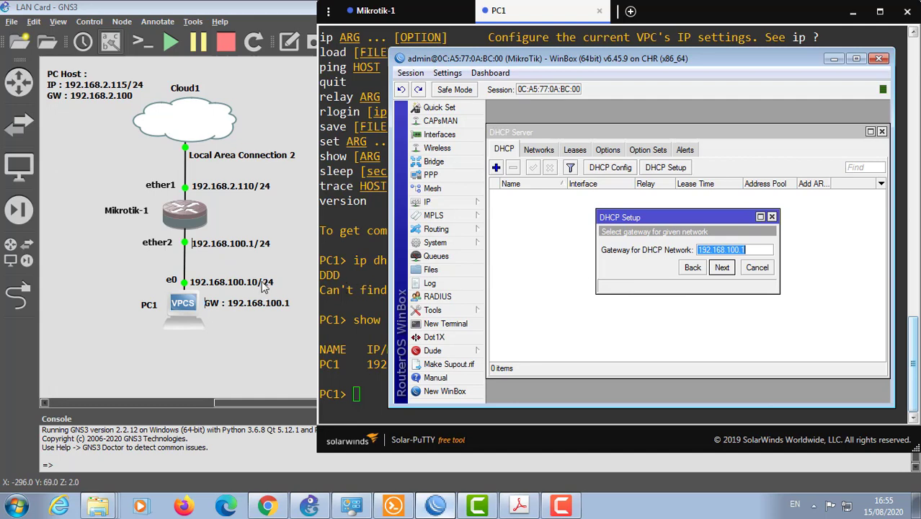
{"action": "left_click", "coordinate": [753, 248]}
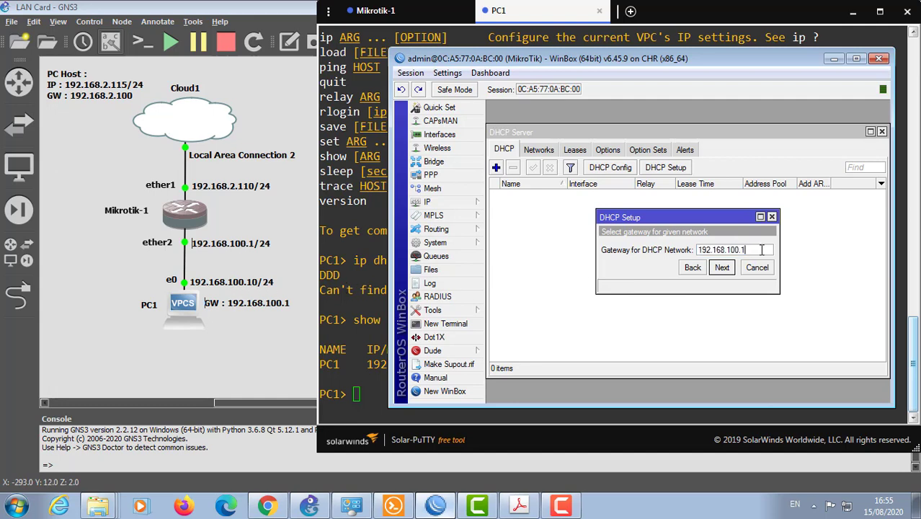
{"action": "left_click", "coordinate": [721, 267]}
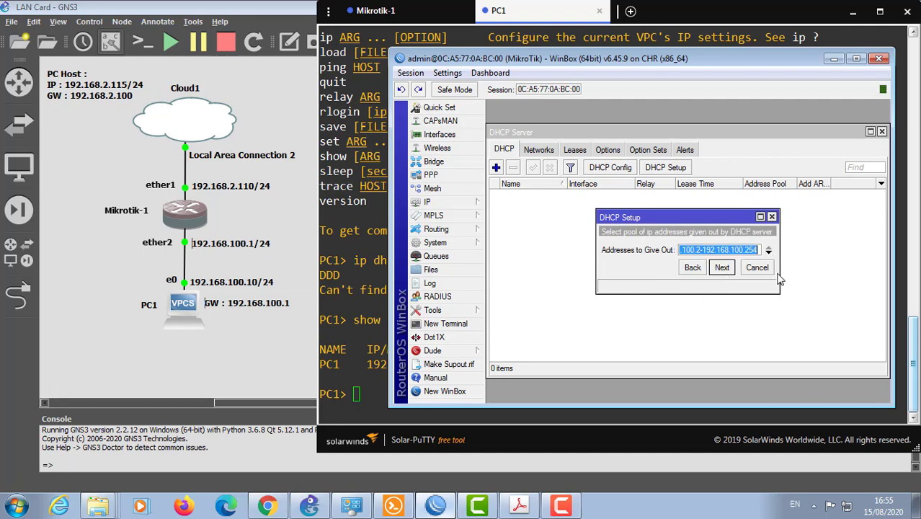
Widen the DHCP Setup dialog and set the addresses to give out to 192.168.100.10-192.168.100.15
{"action": "left_click_drag", "start_coordinate": [778, 279], "coordinate": [853, 267]}
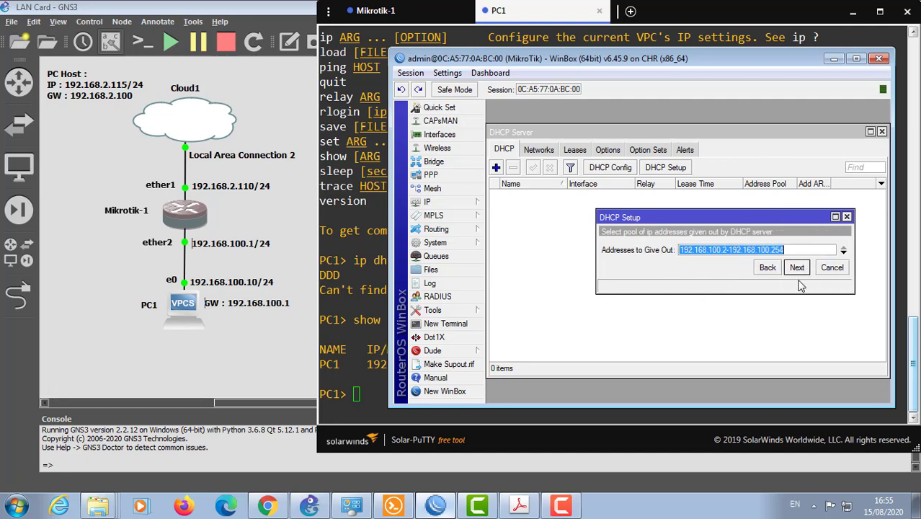
{"action": "left_click", "coordinate": [801, 251]}
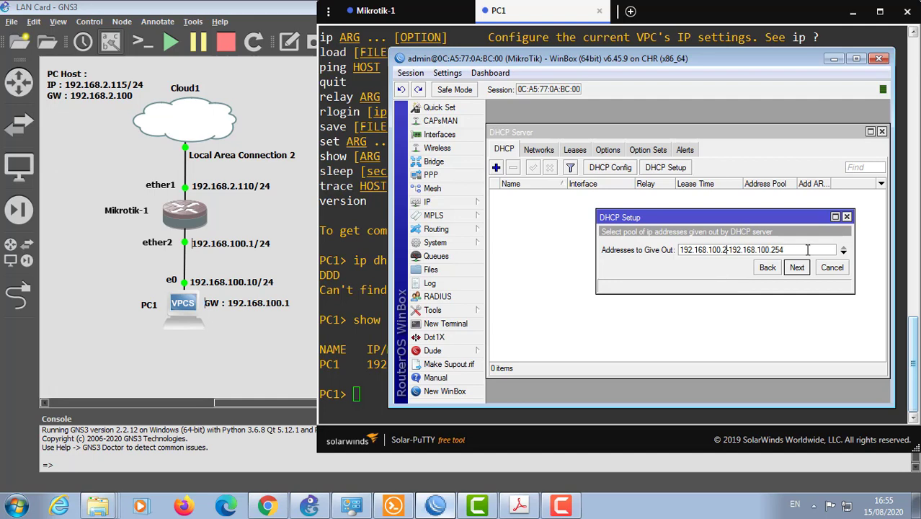
{"action": "key", "text": "BackSpace"}
{"action": "type", "text": "10"}
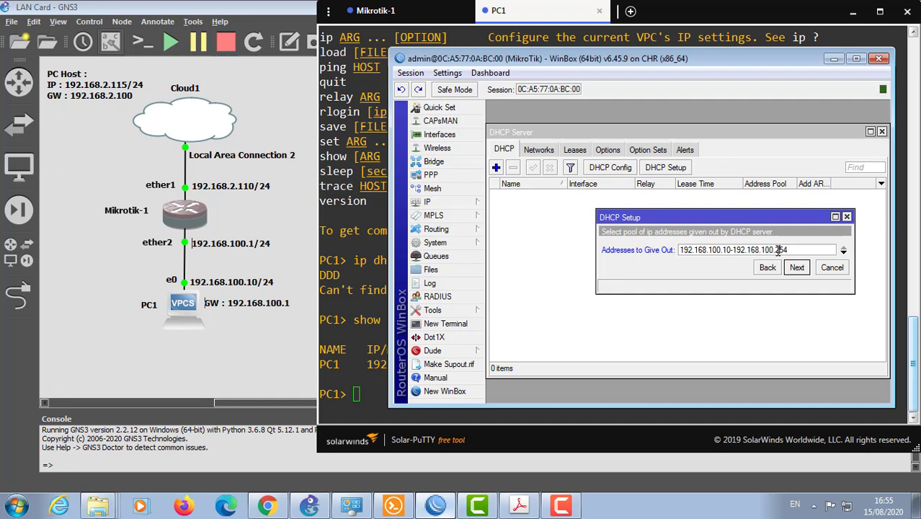
{"action": "double_click", "coordinate": [779, 250]}
{"action": "type", "text": "15"}
{"action": "left_click", "coordinate": [796, 268]}
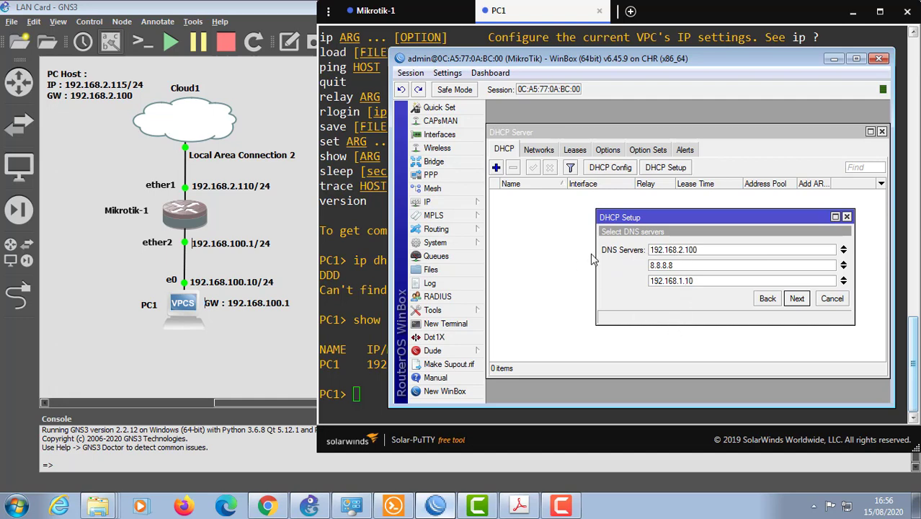
Accept DNS servers 192.168.2.100, 8.8.8.8 and 192.168.1.10 with a lease time of 00:10:00, and finish DHCP Setup
{"action": "left_click", "coordinate": [794, 301]}
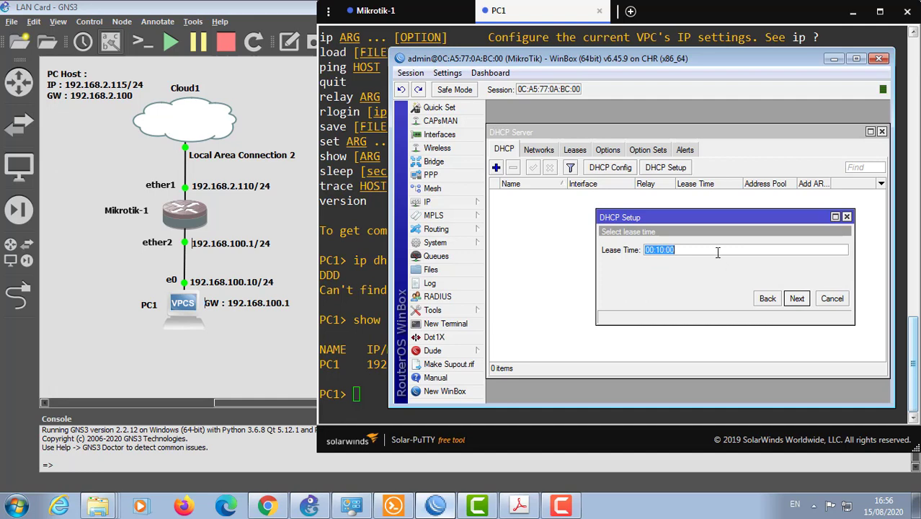
{"action": "left_click", "coordinate": [722, 249]}
{"action": "left_click", "coordinate": [798, 301]}
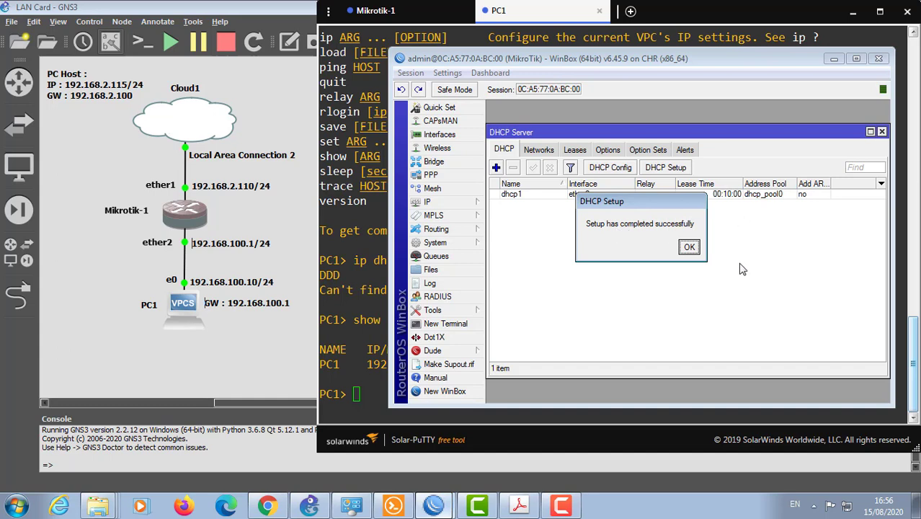
{"action": "left_click", "coordinate": [690, 248]}
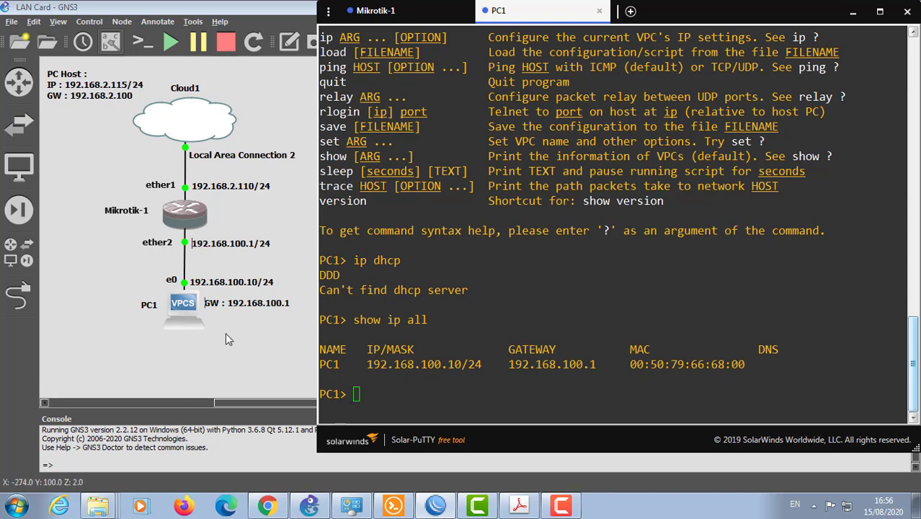
Request an address for PC1 with ip dhcp in its Solar-PuTTY console and display the IP configuration with show ip all
{"action": "left_click", "coordinate": [459, 408]}
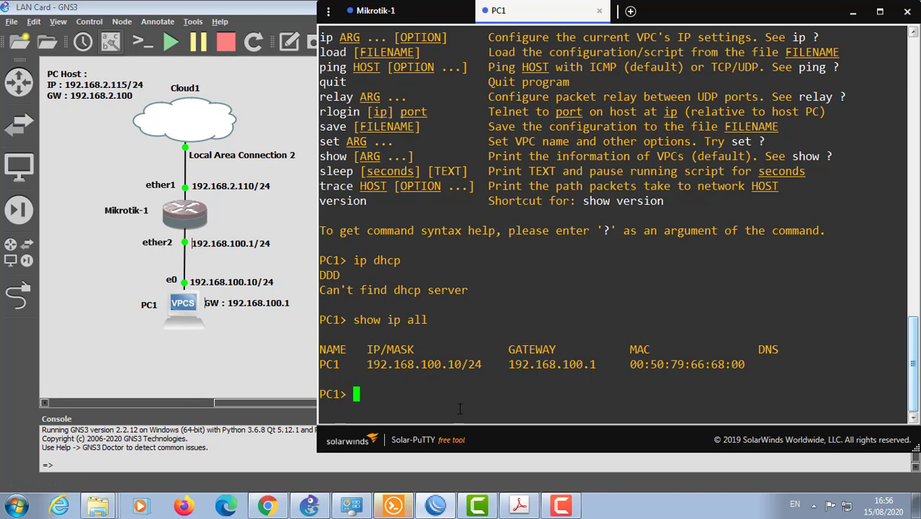
{"action": "type", "text": "ip dhcp"}
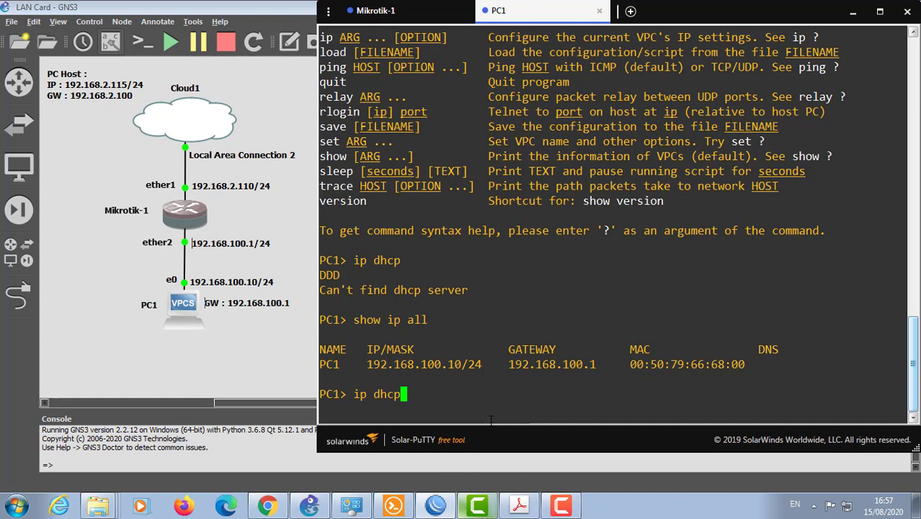
{"action": "key", "text": "Return"}
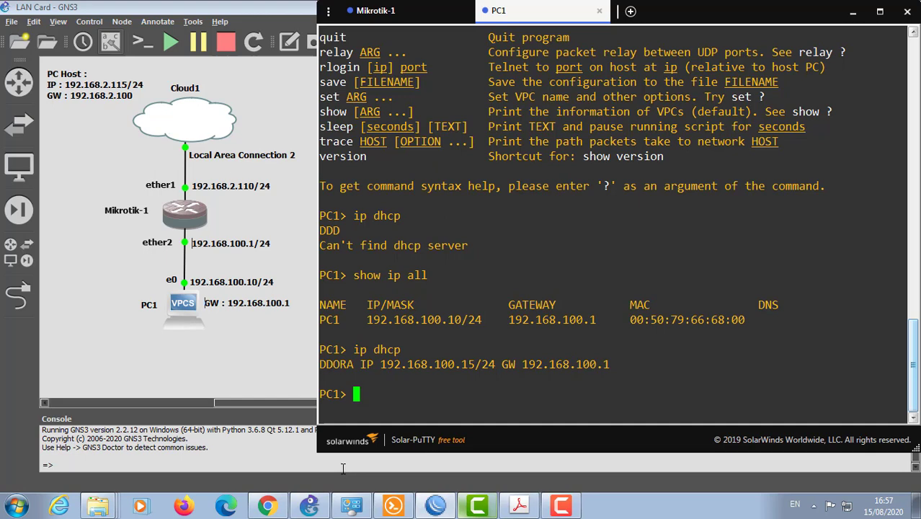
{"action": "type", "text": "show ip all"}
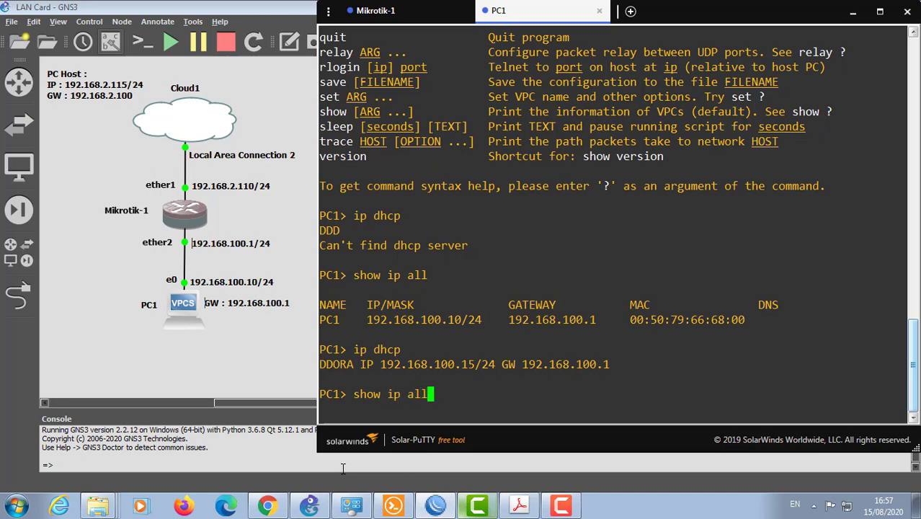
{"action": "key", "text": "Return"}
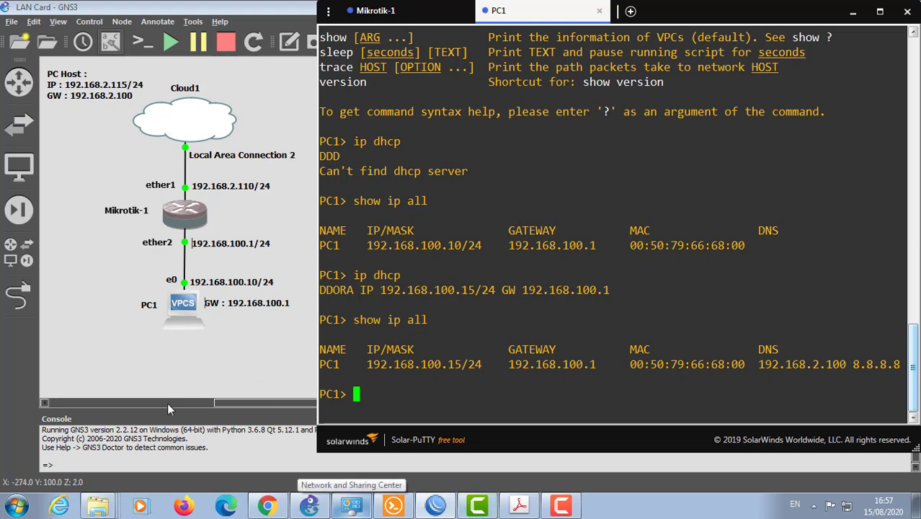
Ping the router's ether1 address 192.168.2.110 from PC1 by adapting the earlier ping command
{"action": "key", "text": "Up"}
{"action": "key", "text": "Up"}
{"action": "key", "text": "Up"}
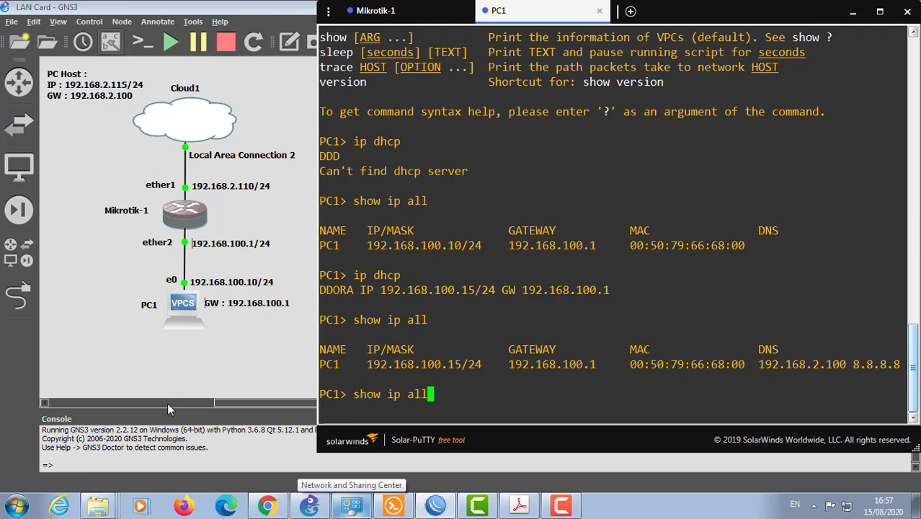
{"action": "key", "text": "Up"}
{"action": "key", "text": "Up"}
{"action": "key", "text": "Up"}
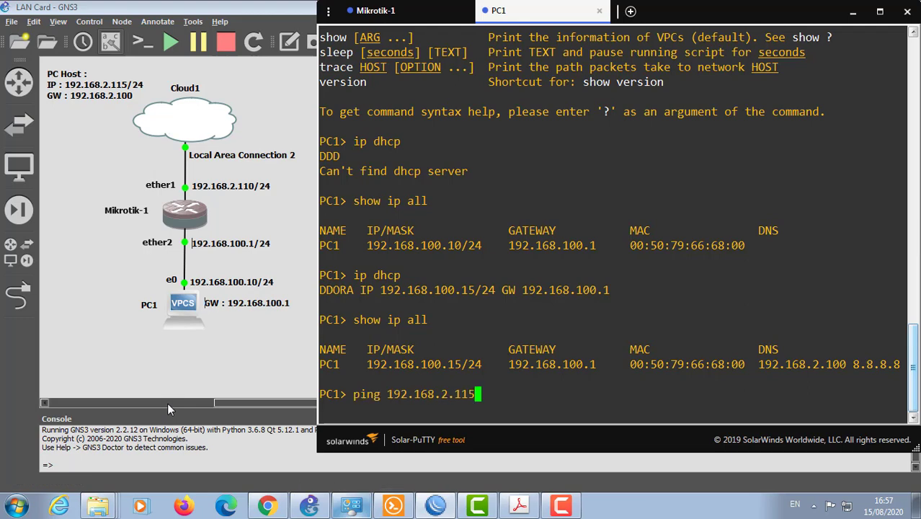
{"action": "key", "text": "BackSpace"}
{"action": "type", "text": "0"}
{"action": "key", "text": "Return"}
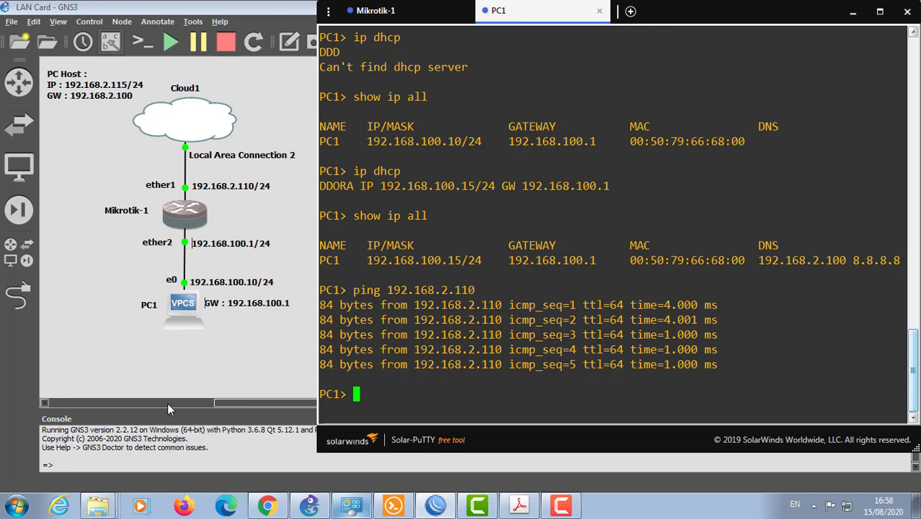
Stop and start the PC1 node in the GNS3 topology, and reconnect its Solar-PuTTY console session
{"action": "right_click", "coordinate": [174, 308]}
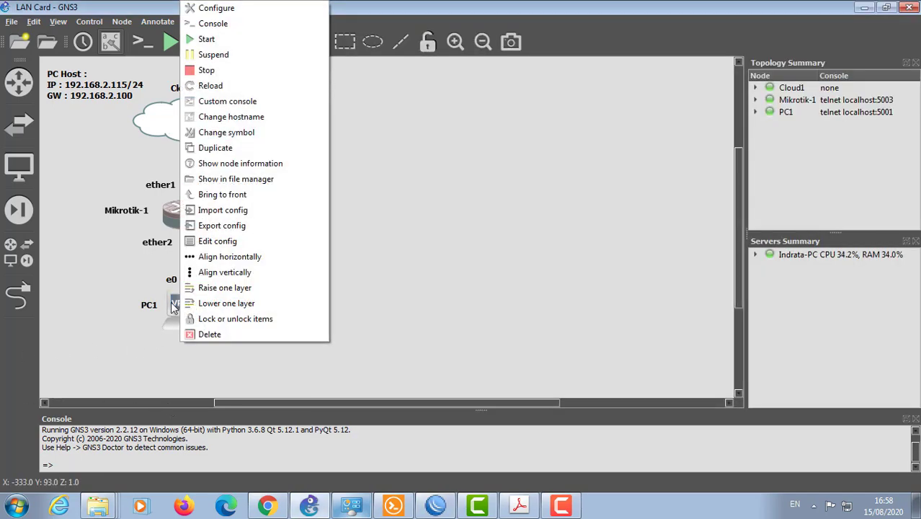
{"action": "left_click", "coordinate": [172, 310]}
{"action": "right_click", "coordinate": [172, 310]}
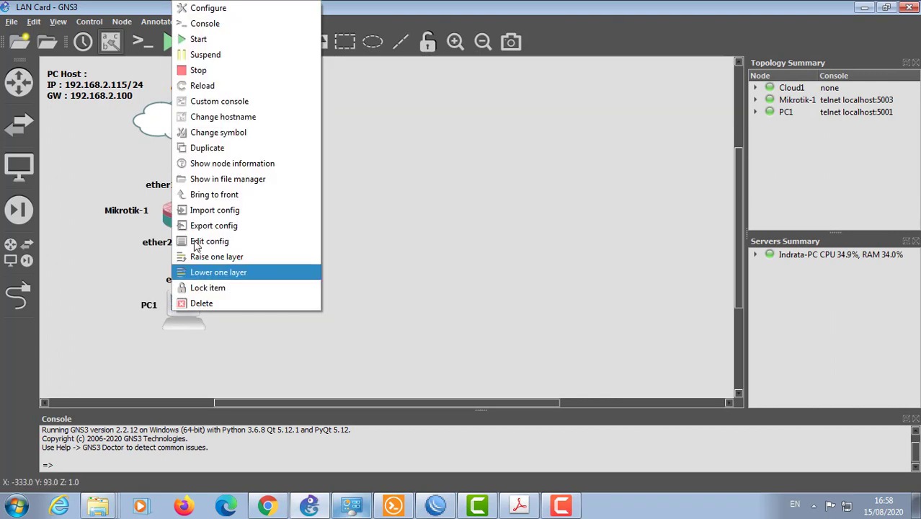
{"action": "left_click", "coordinate": [216, 70]}
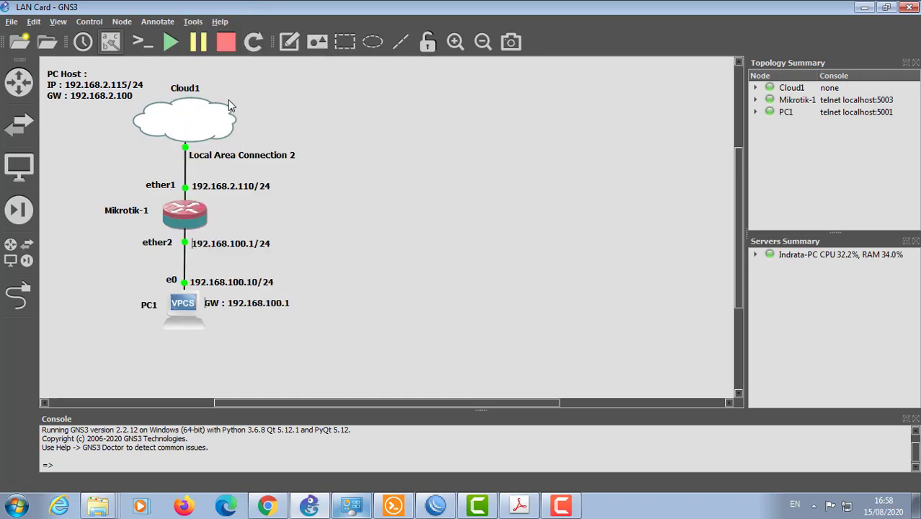
{"action": "right_click", "coordinate": [176, 311]}
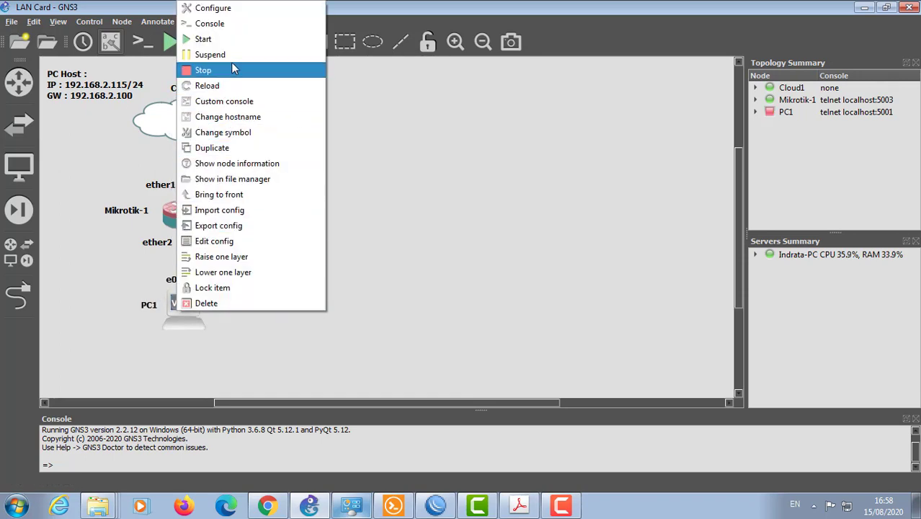
{"action": "left_click", "coordinate": [224, 40]}
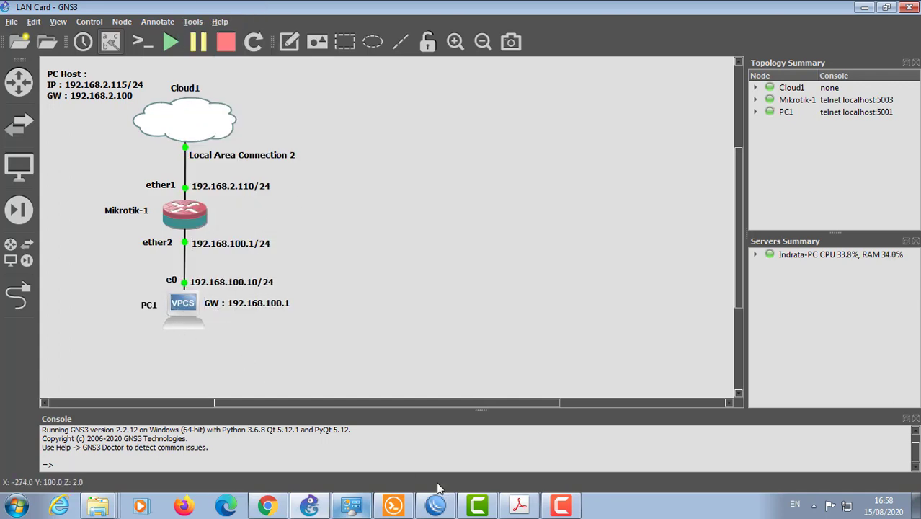
{"action": "left_click", "coordinate": [243, 308]}
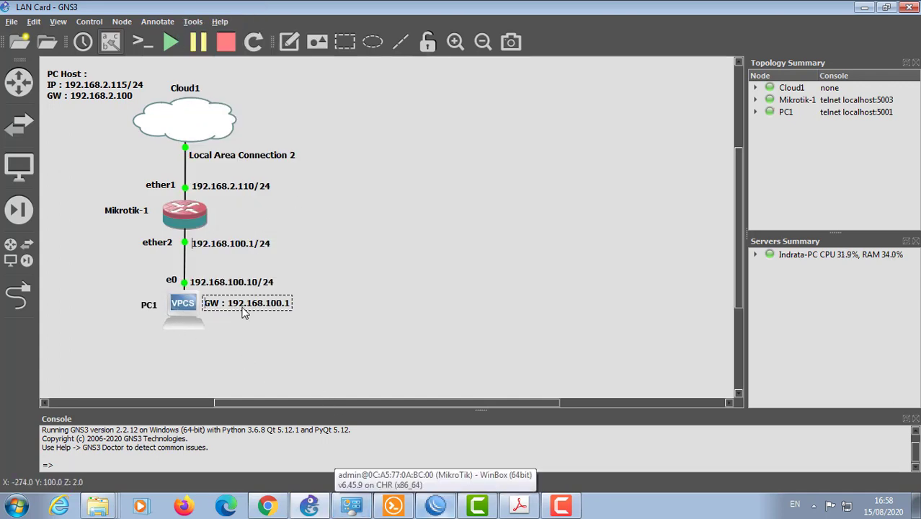
{"action": "left_click", "coordinate": [394, 505]}
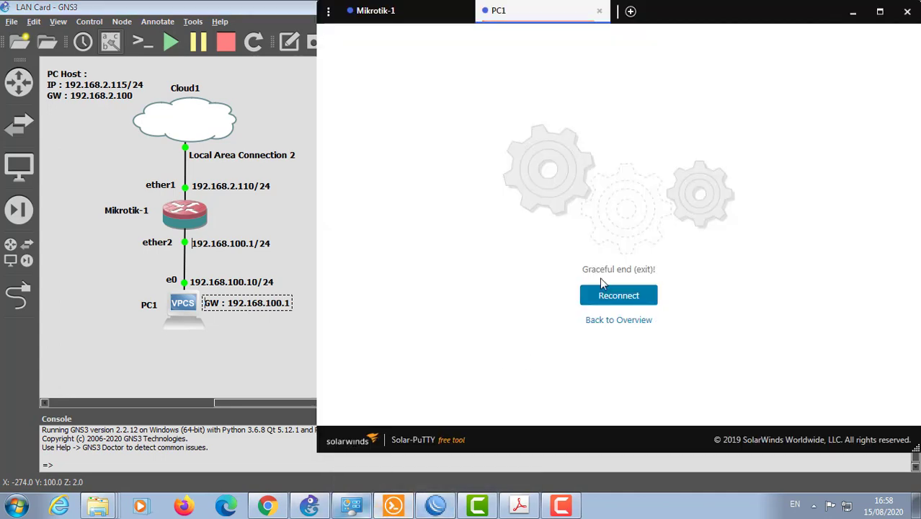
{"action": "left_click", "coordinate": [612, 296]}
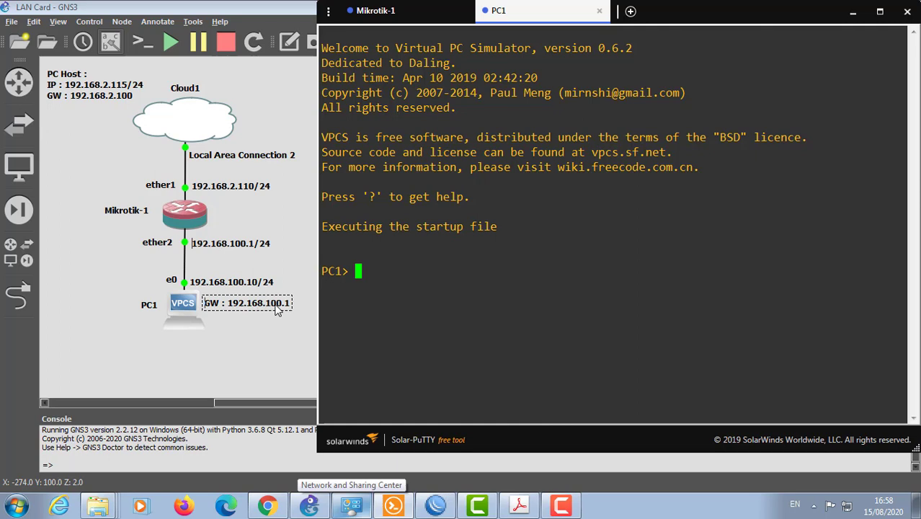
Display PC1's IP configuration with show ip all and request an address with the short dhcp command
{"action": "type", "text": "sh"}
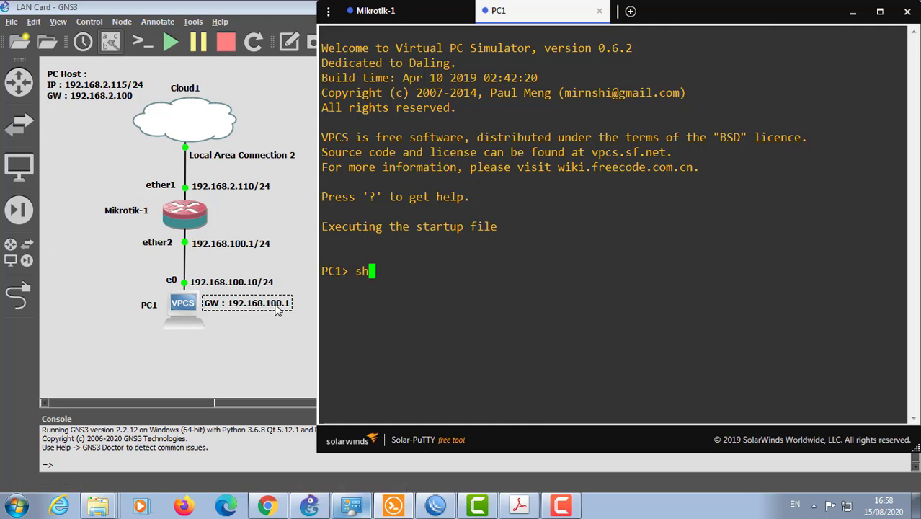
{"action": "type", "text": "ow ip all"}
{"action": "key", "text": "Return"}
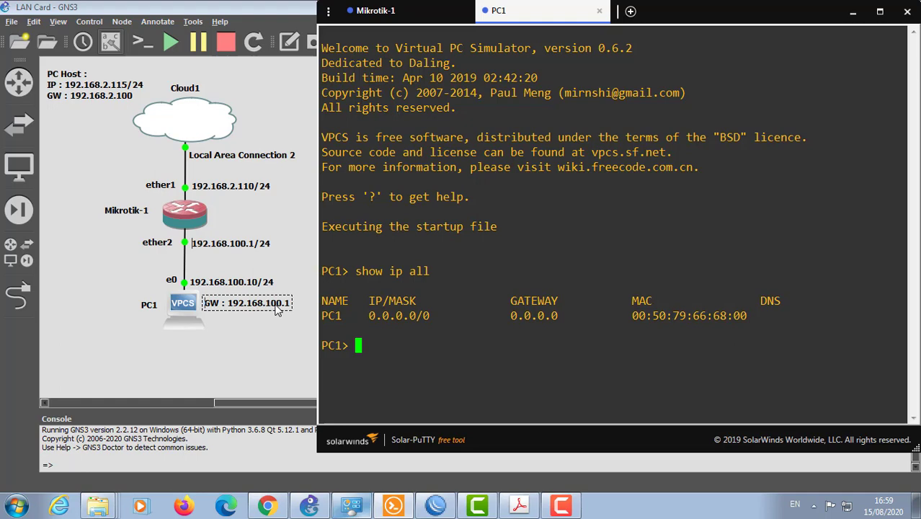
{"action": "type", "text": "dhcp"}
{"action": "key", "text": "Return"}
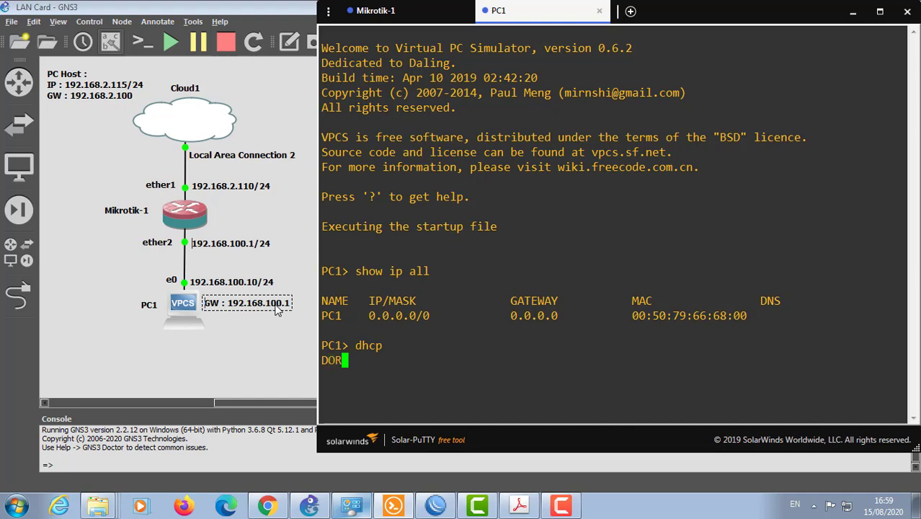